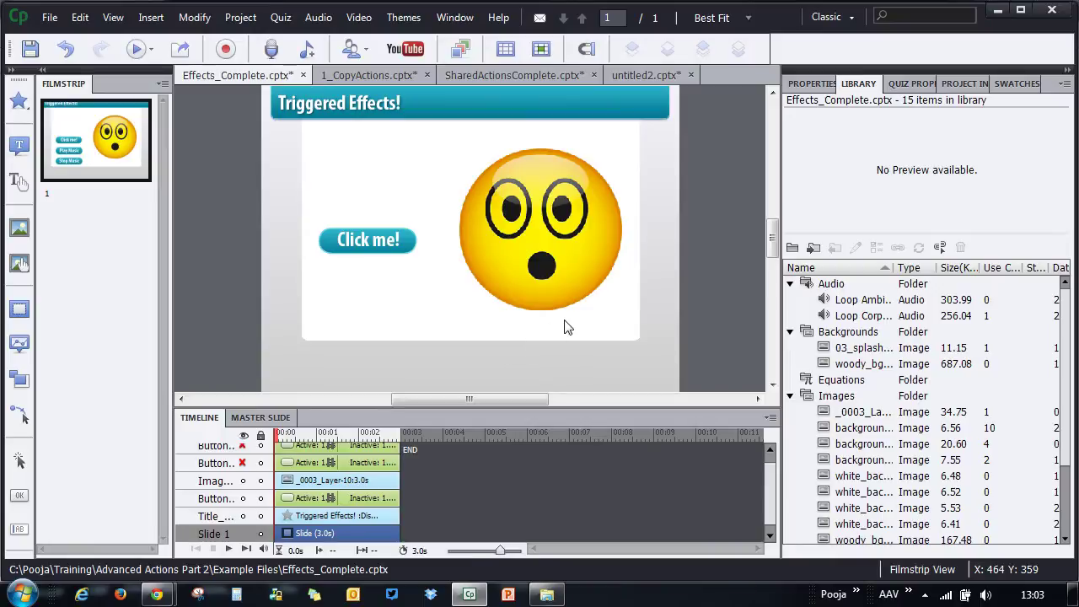
Inspect the "Click me!" button's success action and the effect it triggers on the smiley image
click(364, 244)
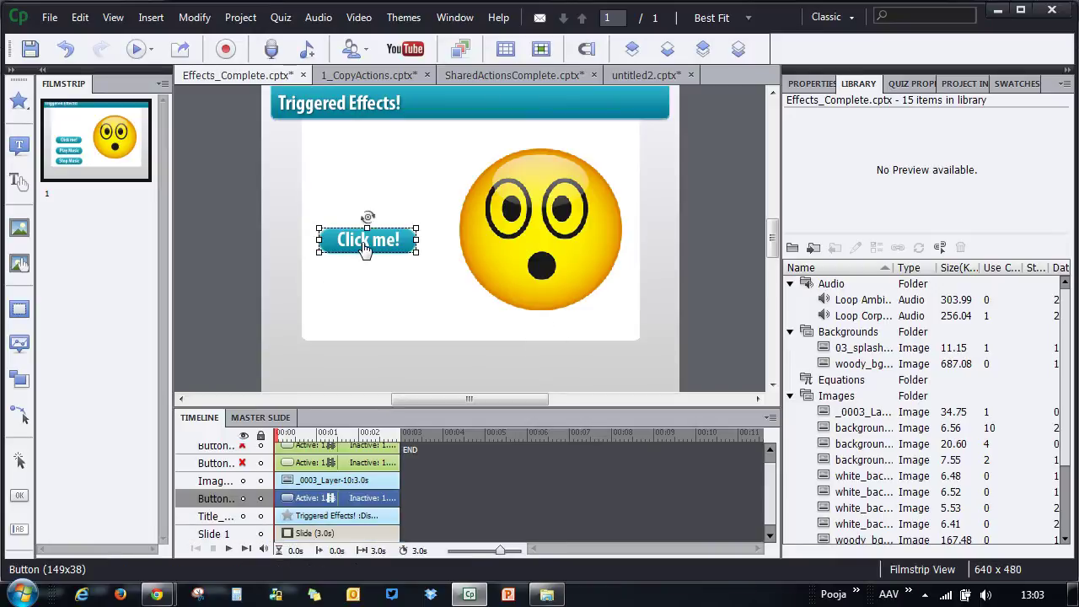
click(810, 85)
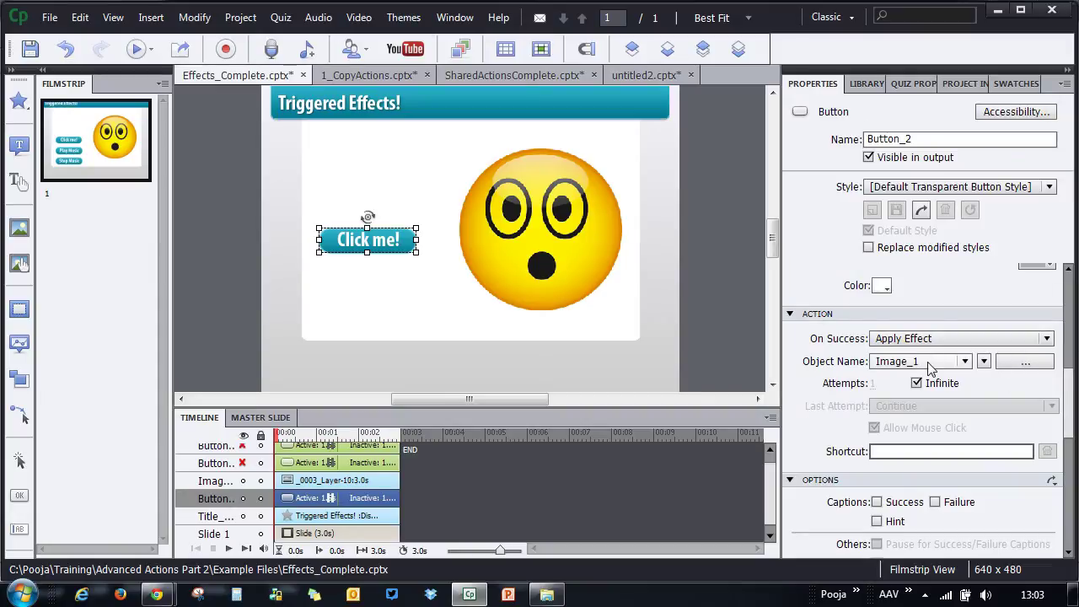
click(1025, 361)
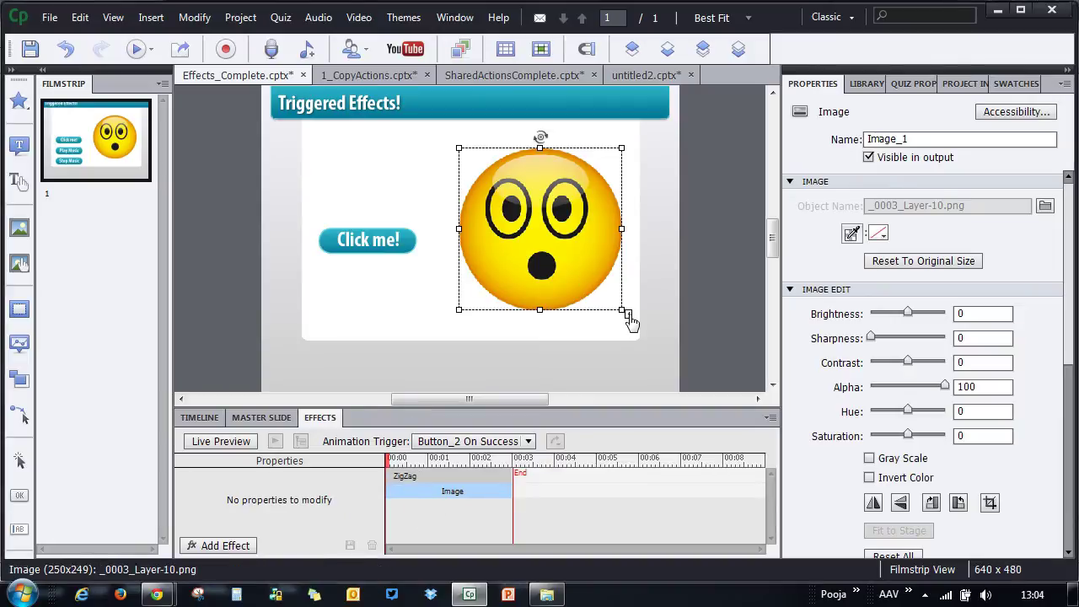
click(694, 263)
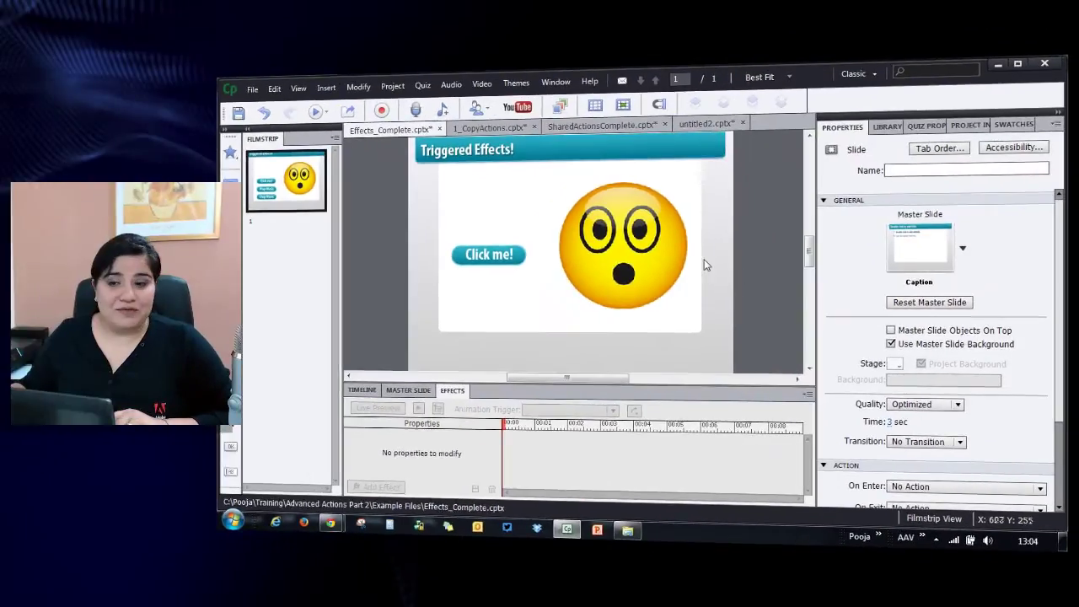
click(508, 261)
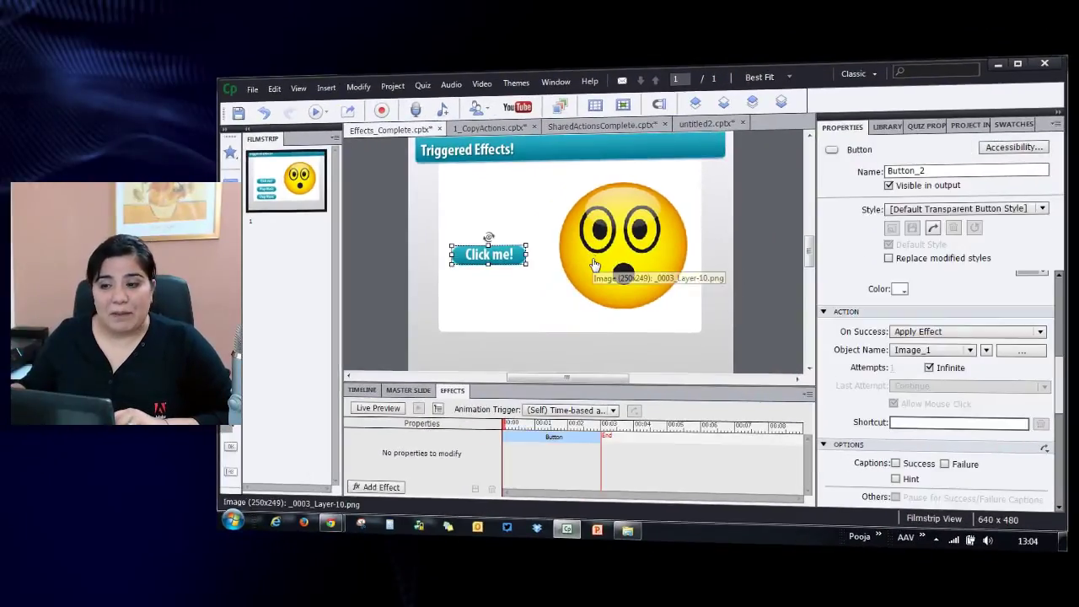
click(593, 266)
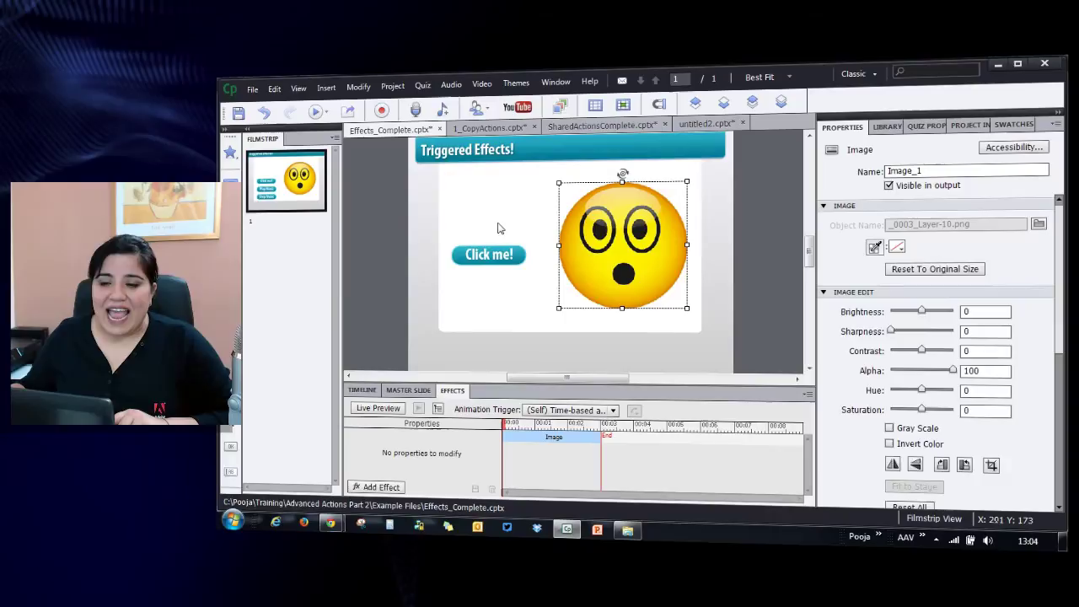
Copy the "Click me!" button together with the smiley image and paste both onto the blank slide in untitled2.cptx
click(476, 255)
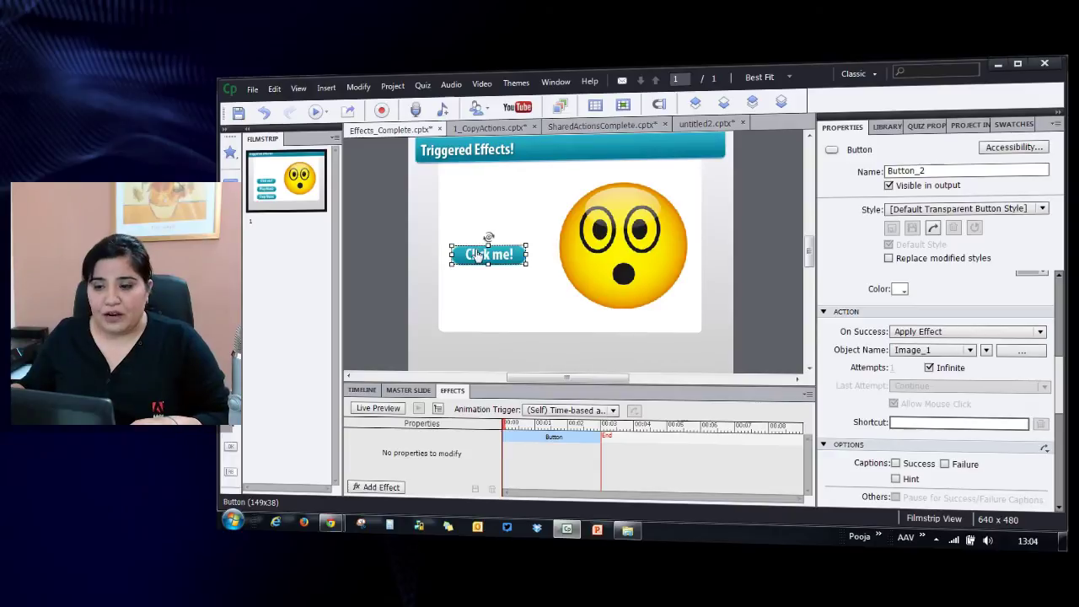
click(590, 283)
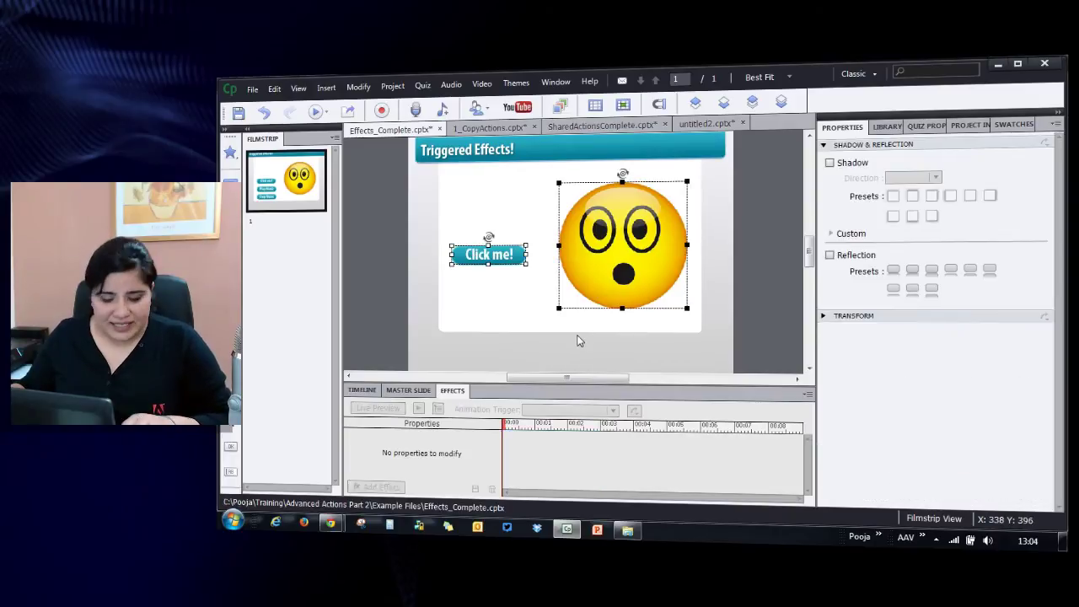
click(713, 123)
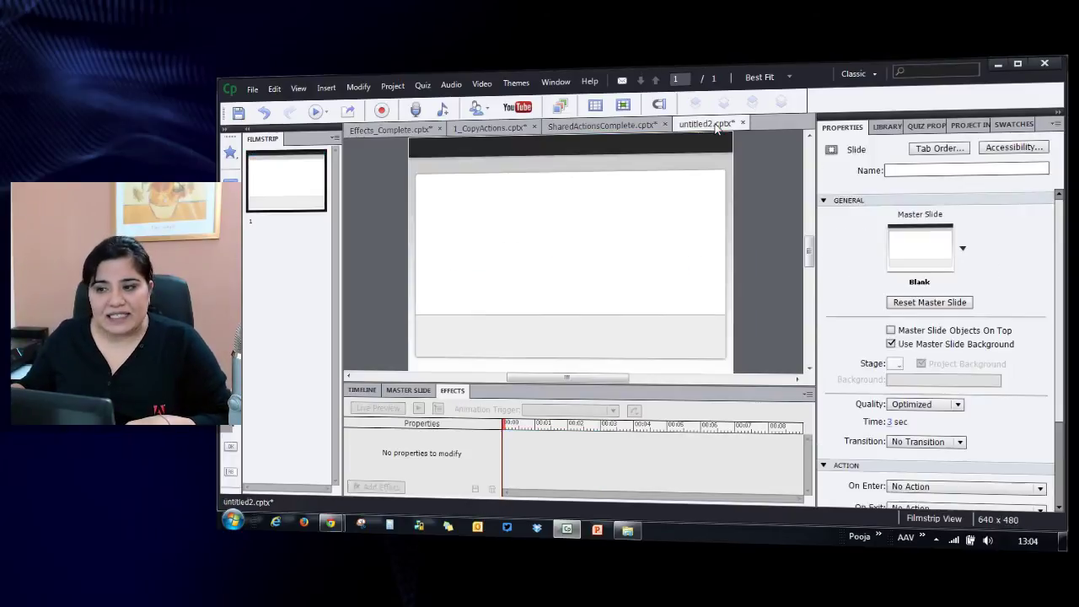
key(ctrl+v)
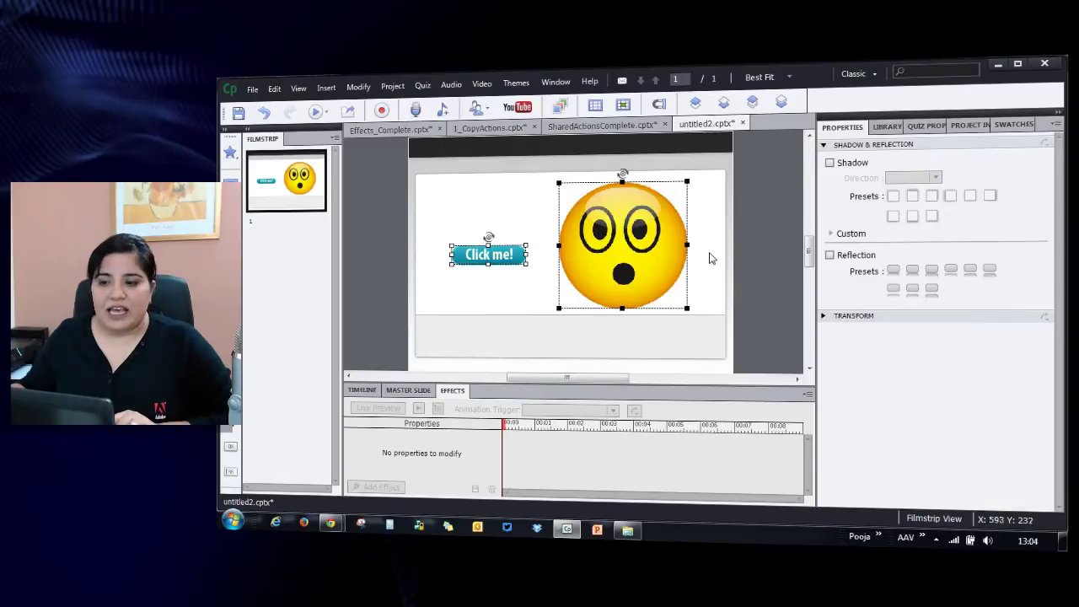
click(745, 274)
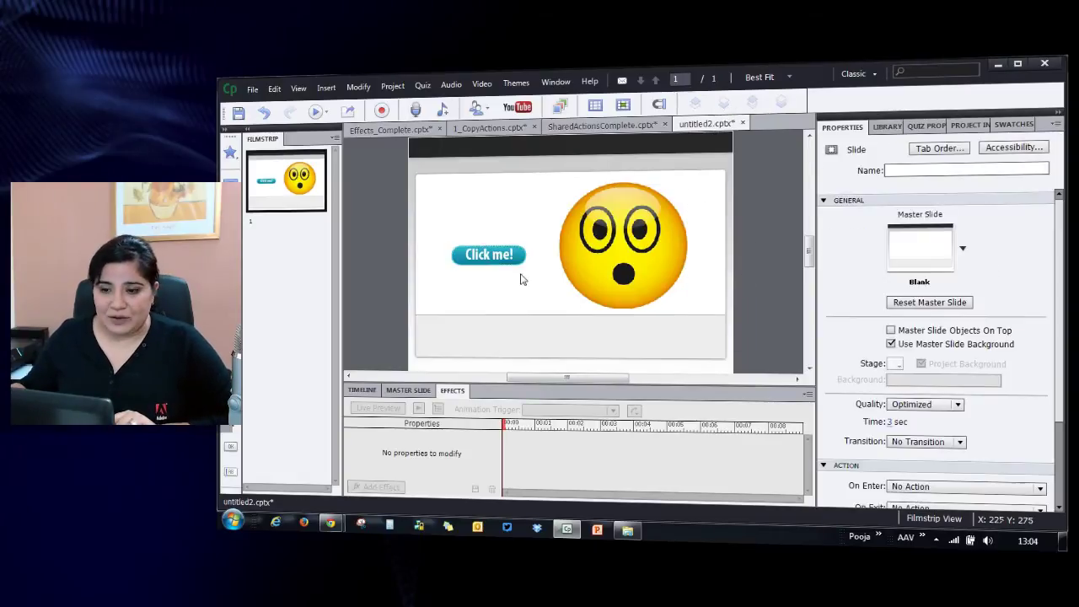
Check the pasted button's action, and test the "Click me!" button in a preview of the project
click(497, 255)
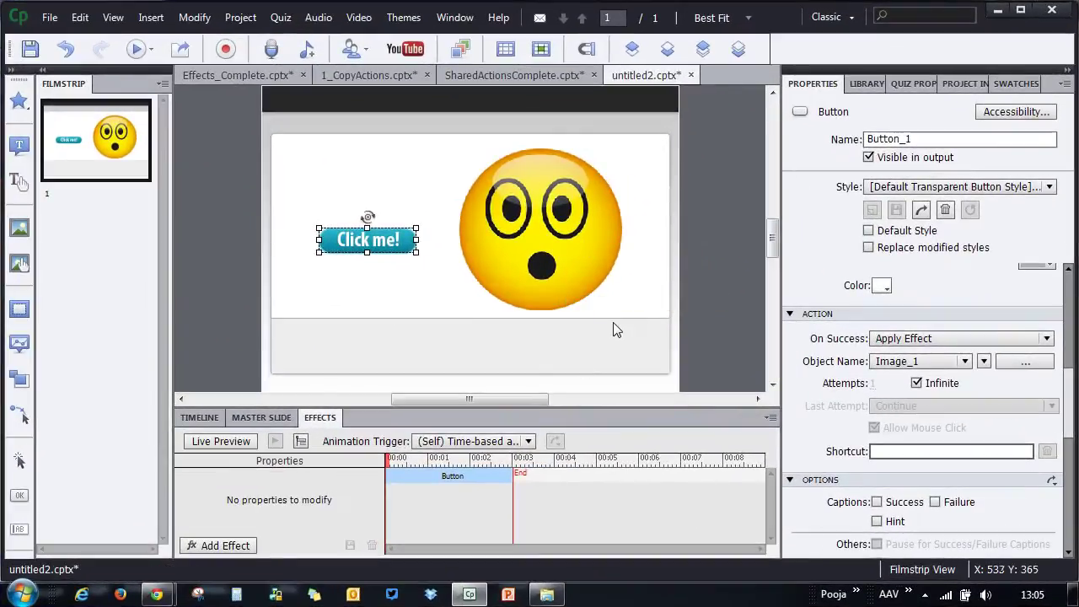
click(613, 323)
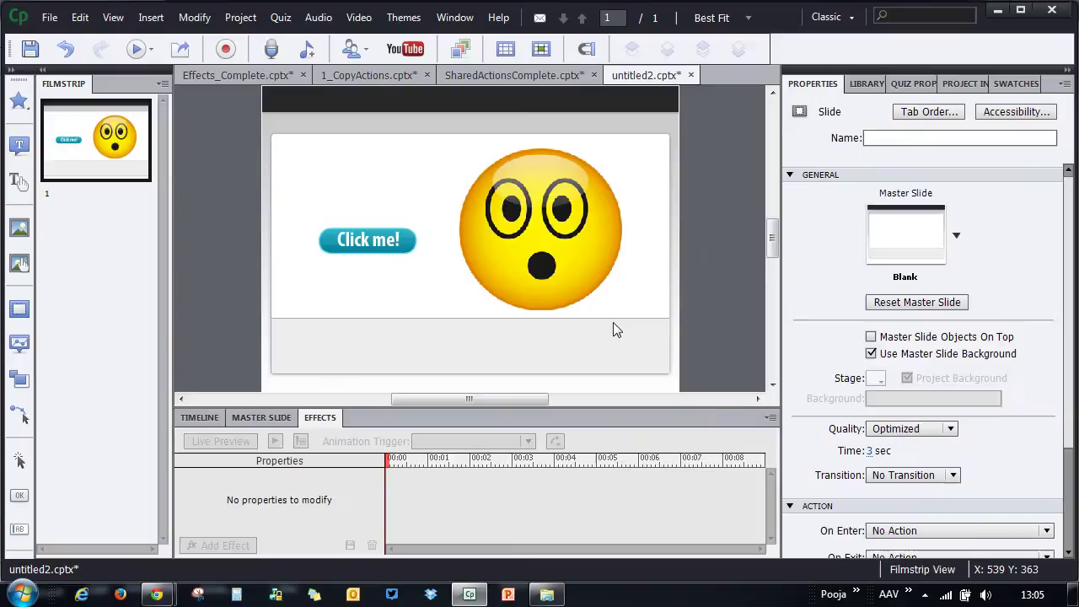
key(F12)
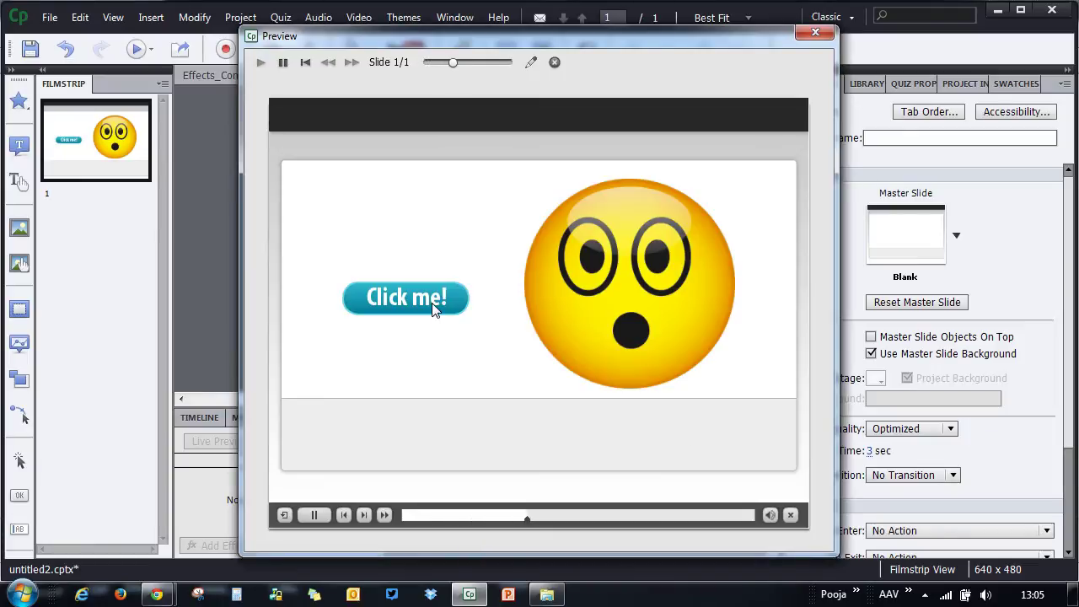
click(432, 309)
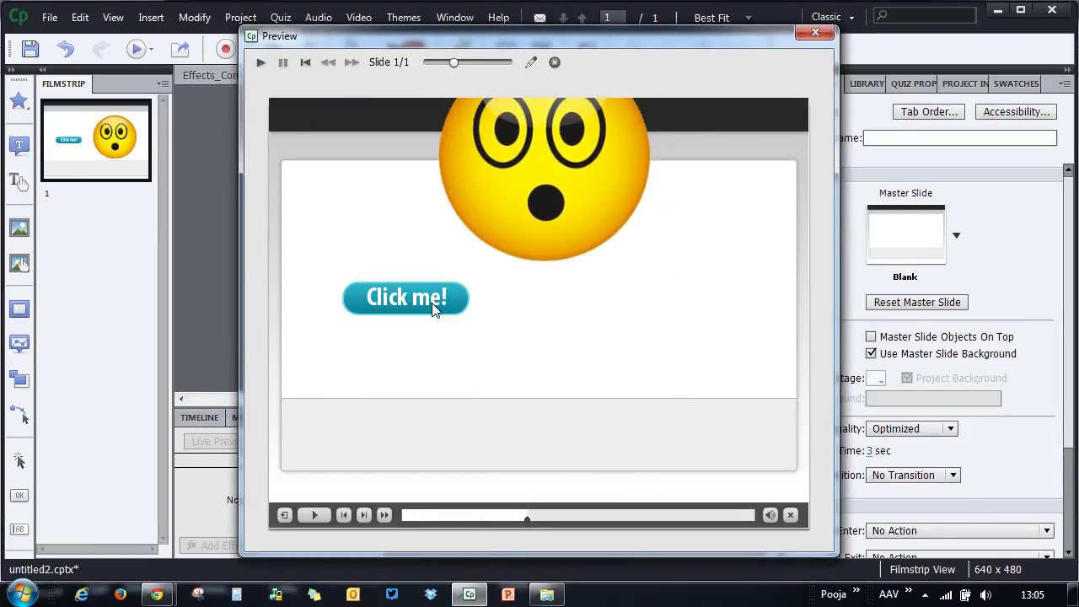
click(815, 32)
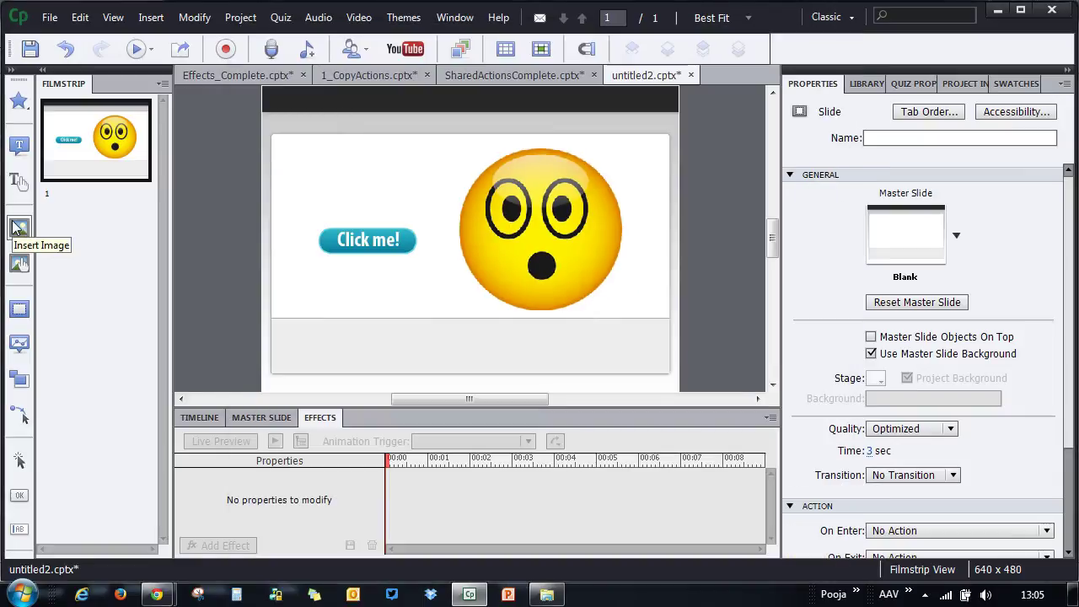
In 1_CopyActions.cptx, hide the Lightbox group on slide 2 to view the content beneath and show it again
click(359, 76)
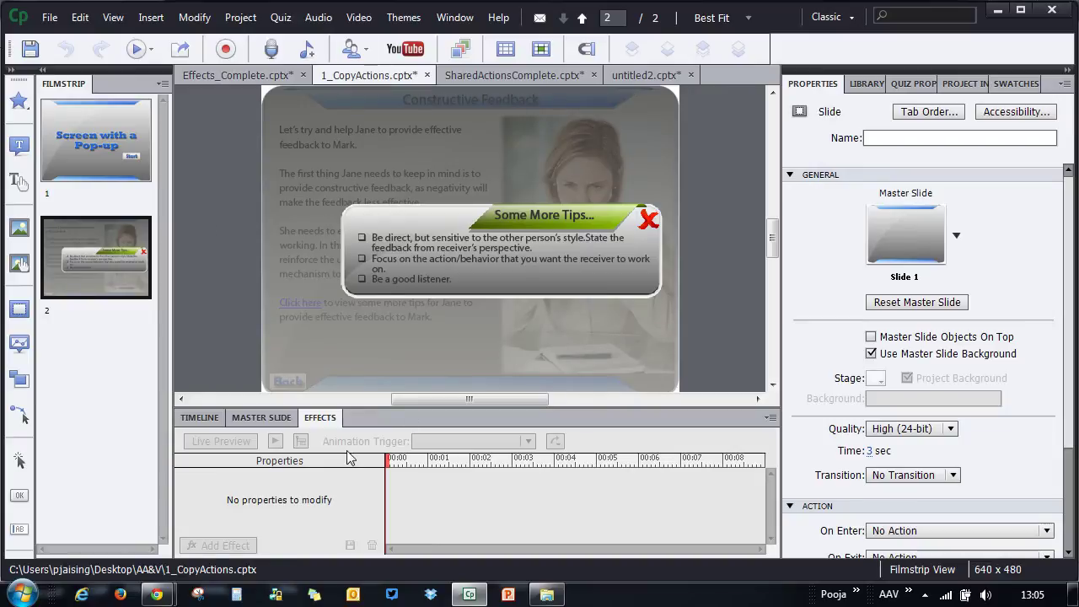
click(199, 418)
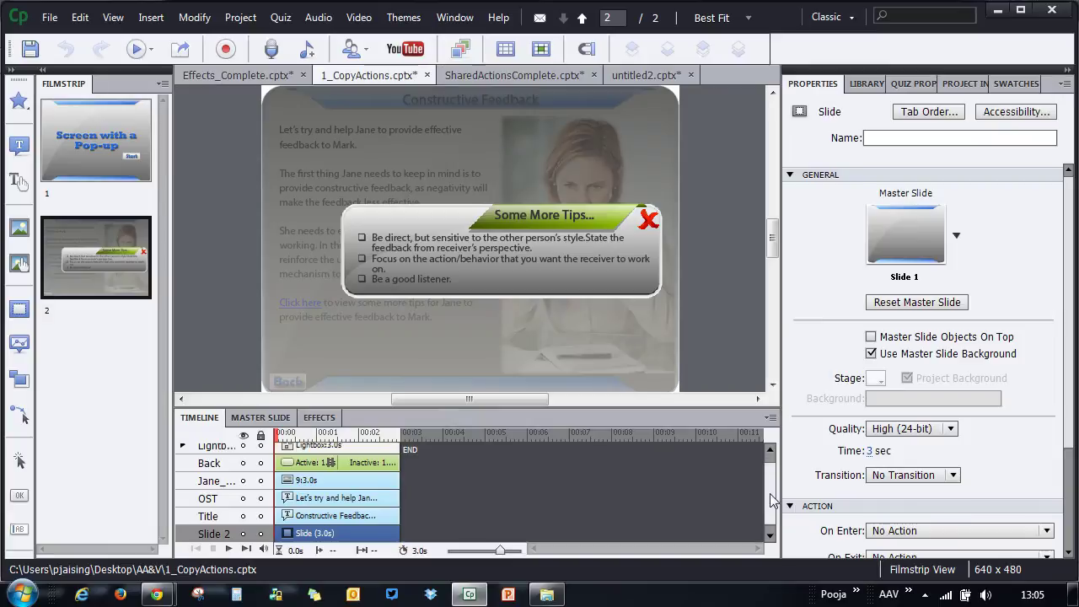
click(770, 450)
click(243, 453)
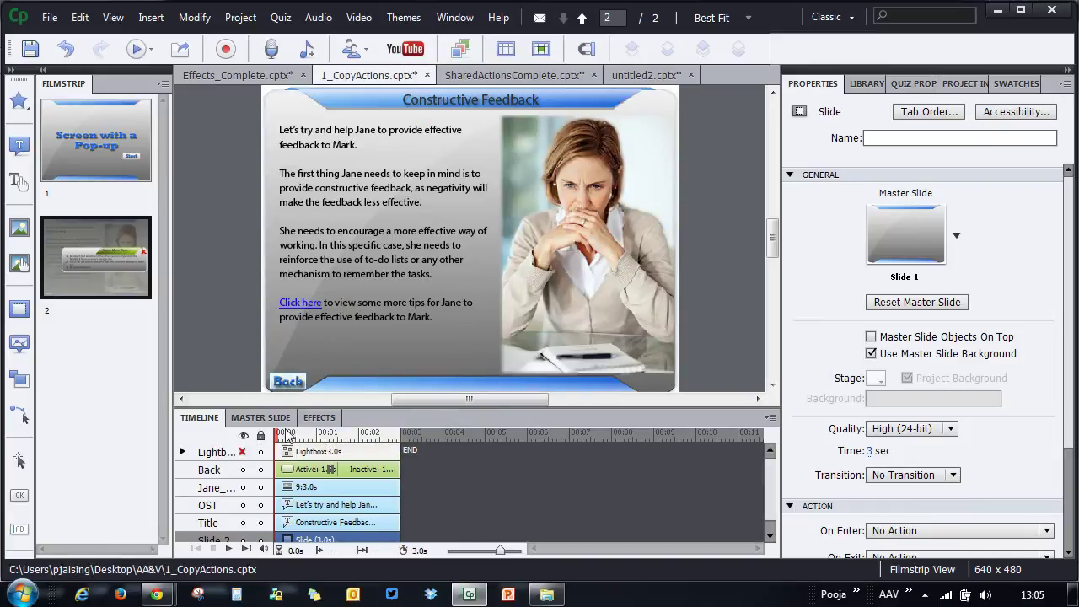
click(243, 452)
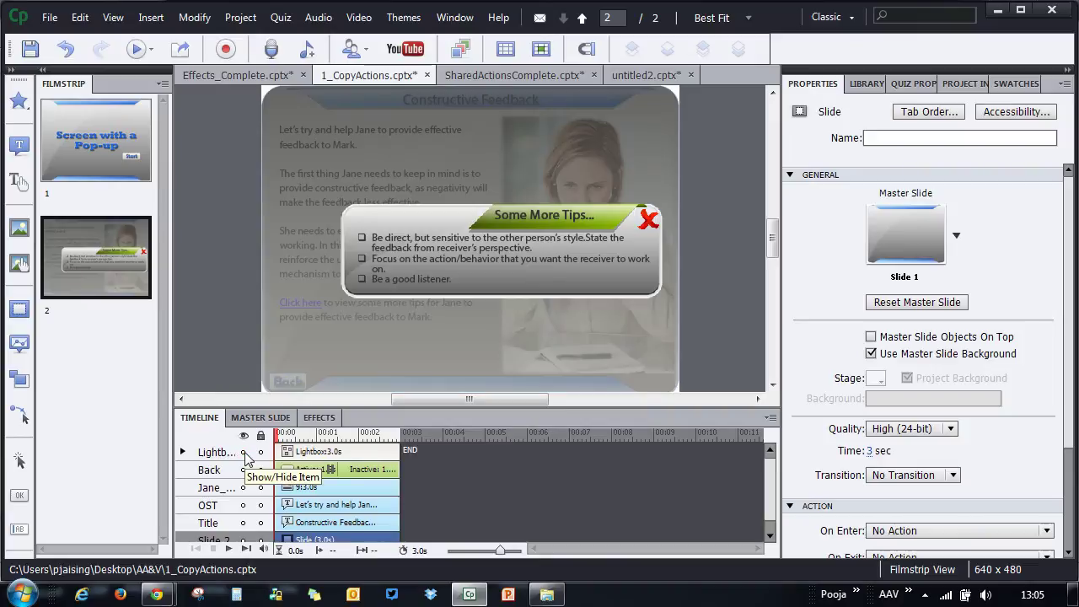
Review the existing HideLightbox and ShowLightbox advanced actions in 1_CopyActions.cptx
click(240, 17)
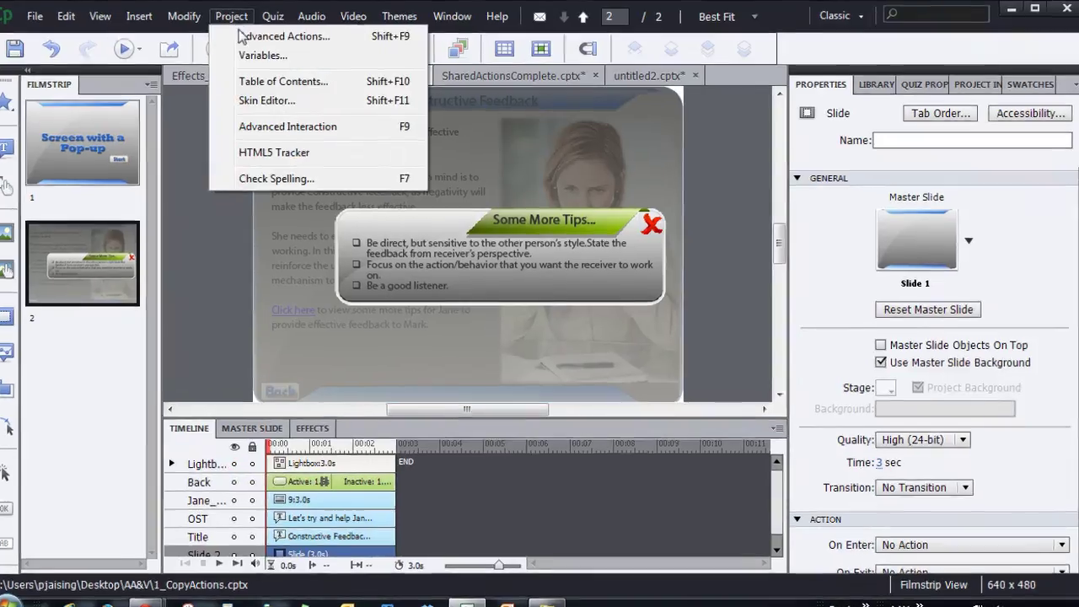
click(240, 35)
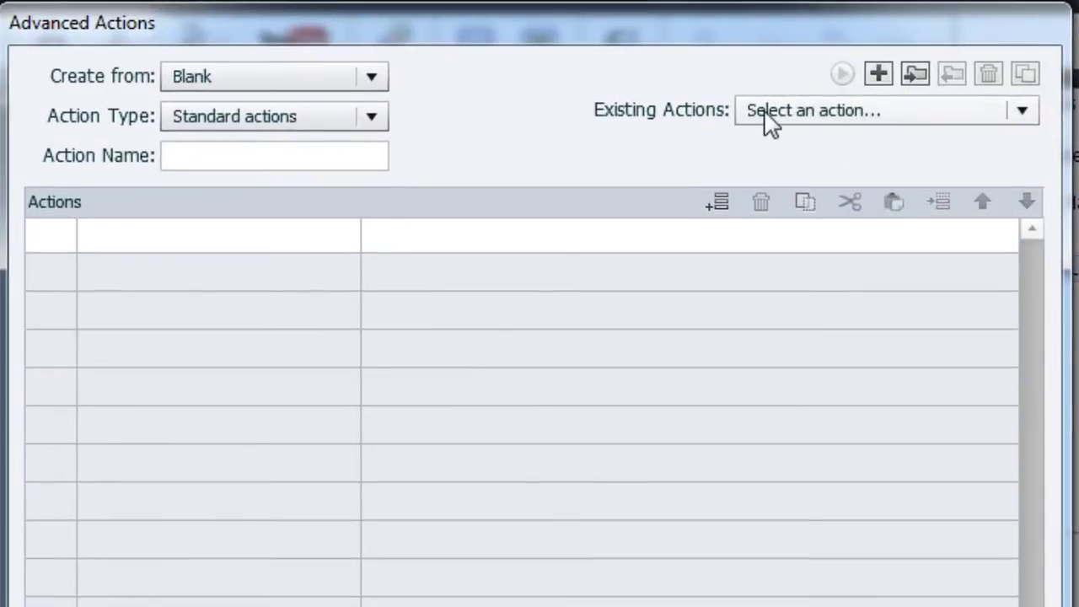
click(772, 118)
click(843, 143)
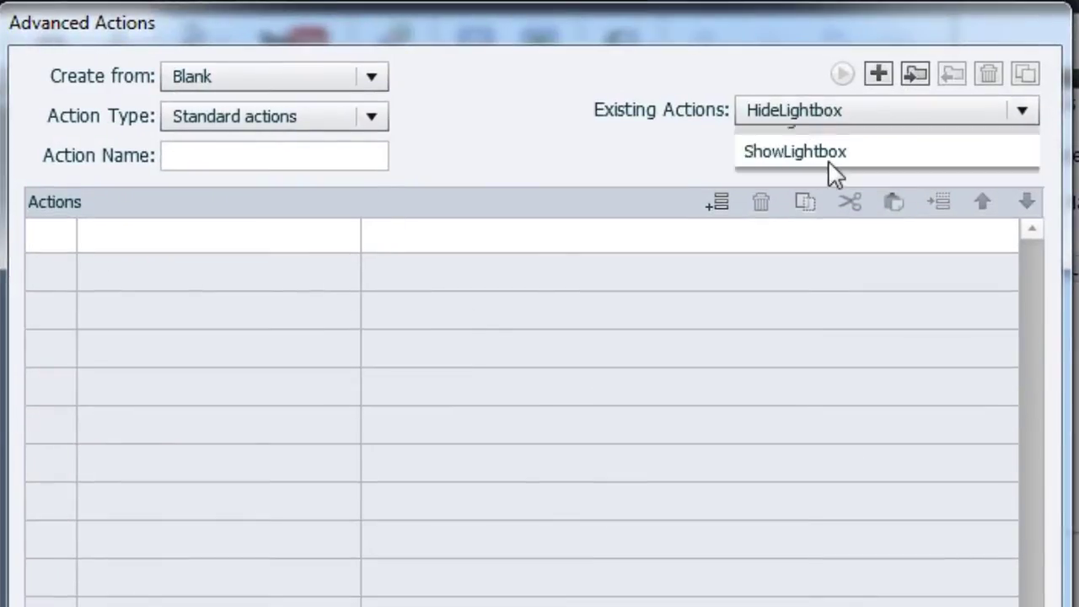
click(868, 113)
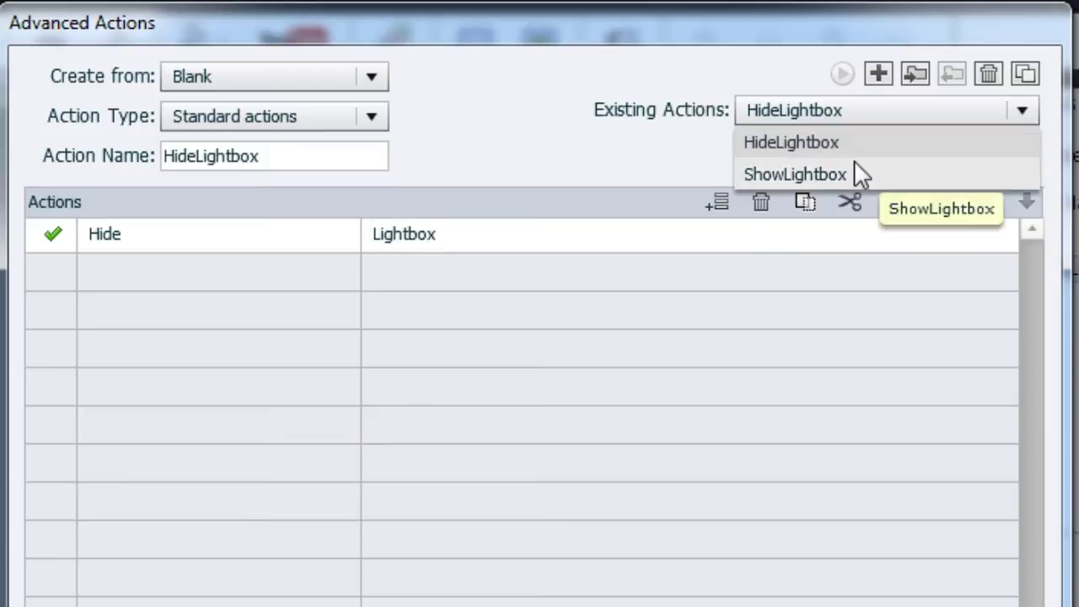
click(789, 173)
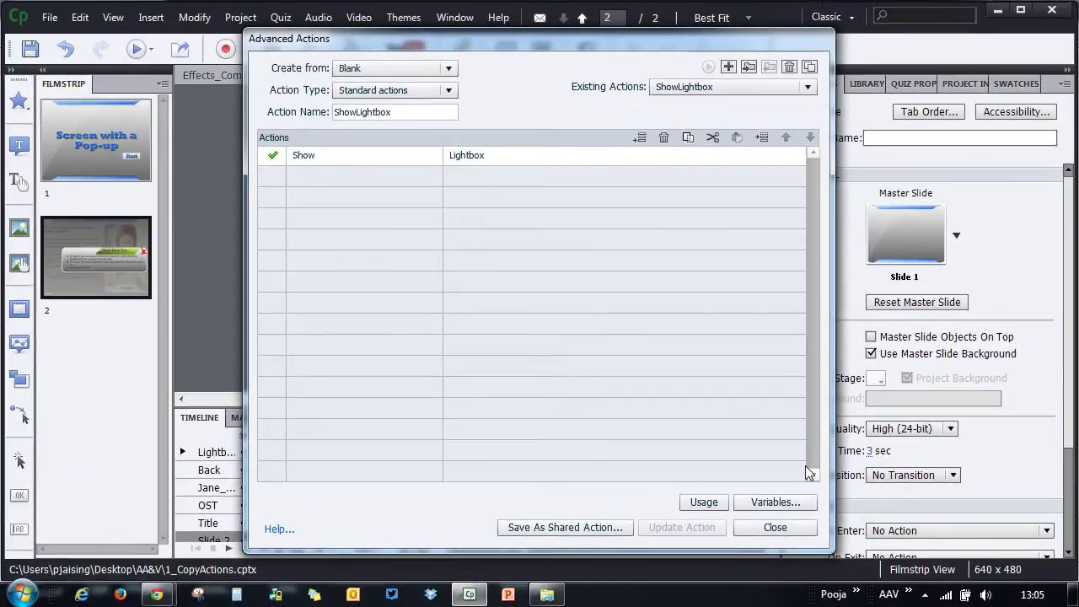
click(775, 527)
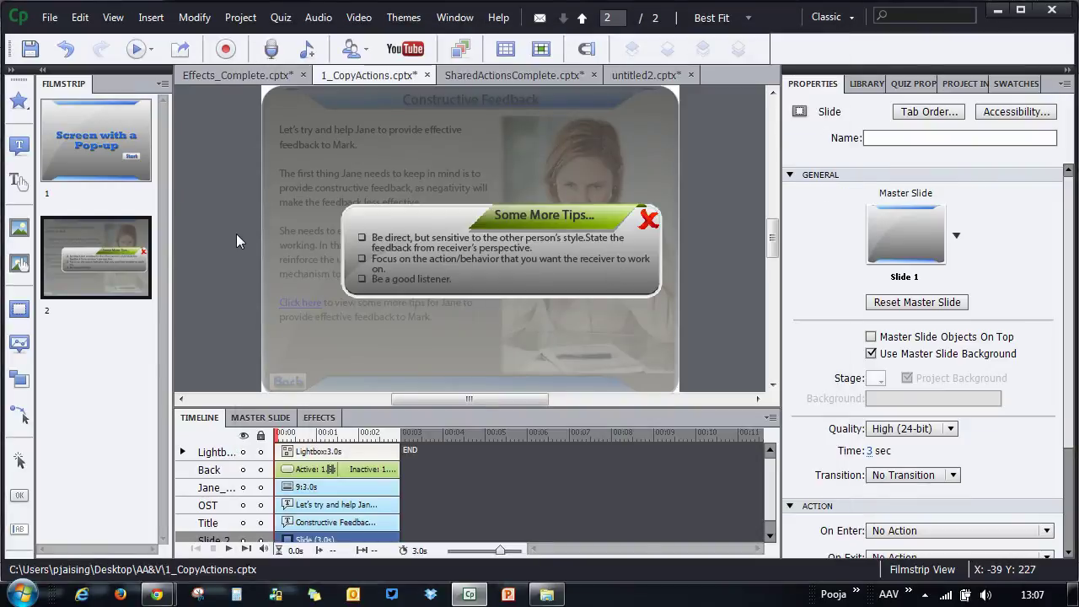
Copy all objects on the Constructive Feedback slide and switch to untitled2.cptx
key(ctrl+a)
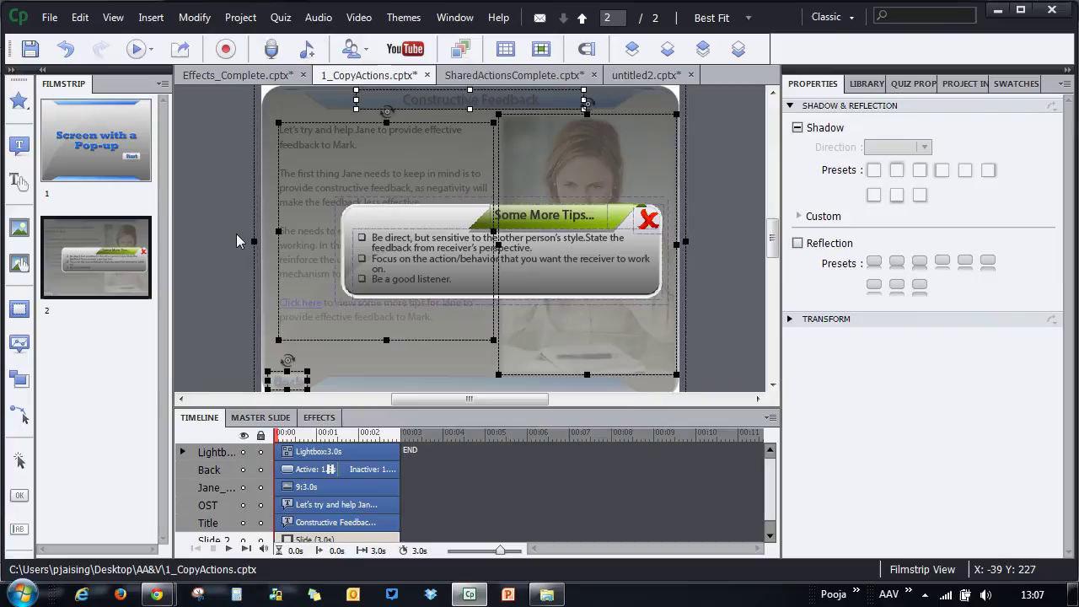
key(ctrl+c)
key(ctrl+Tab)
Add a new slide after slide 1 in untitled2.cptx and paste the copied objects onto it
right_click(42, 150)
mouse_move(195, 178)
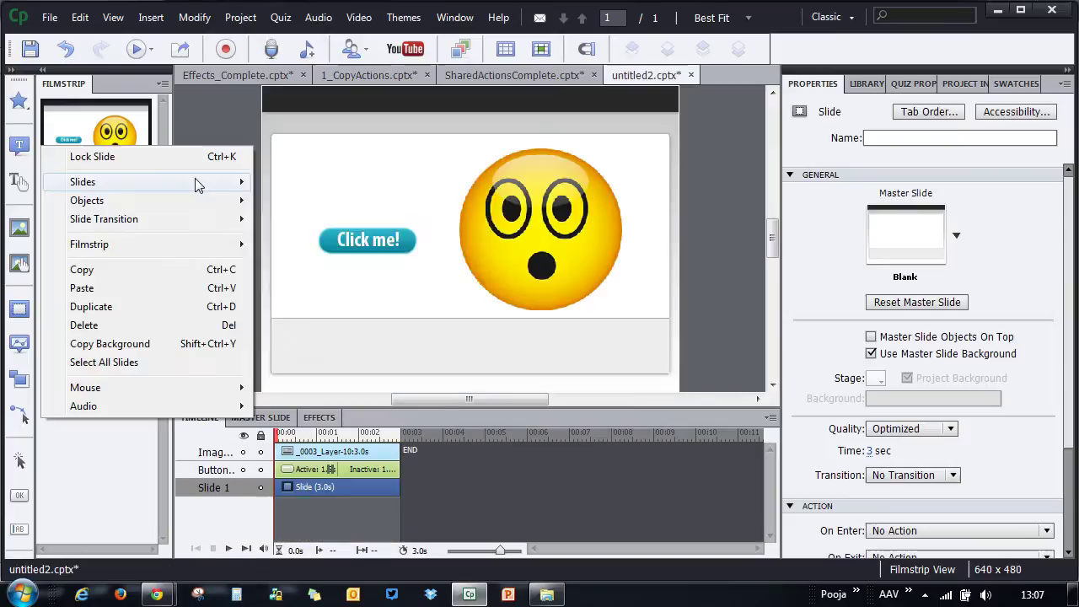
click(301, 181)
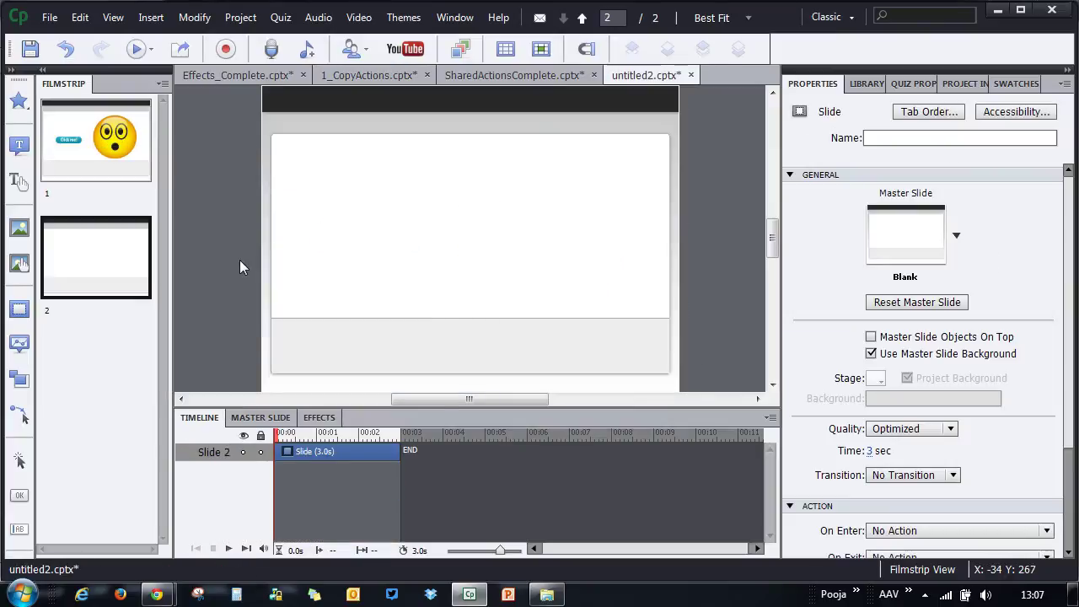
key(ctrl+v)
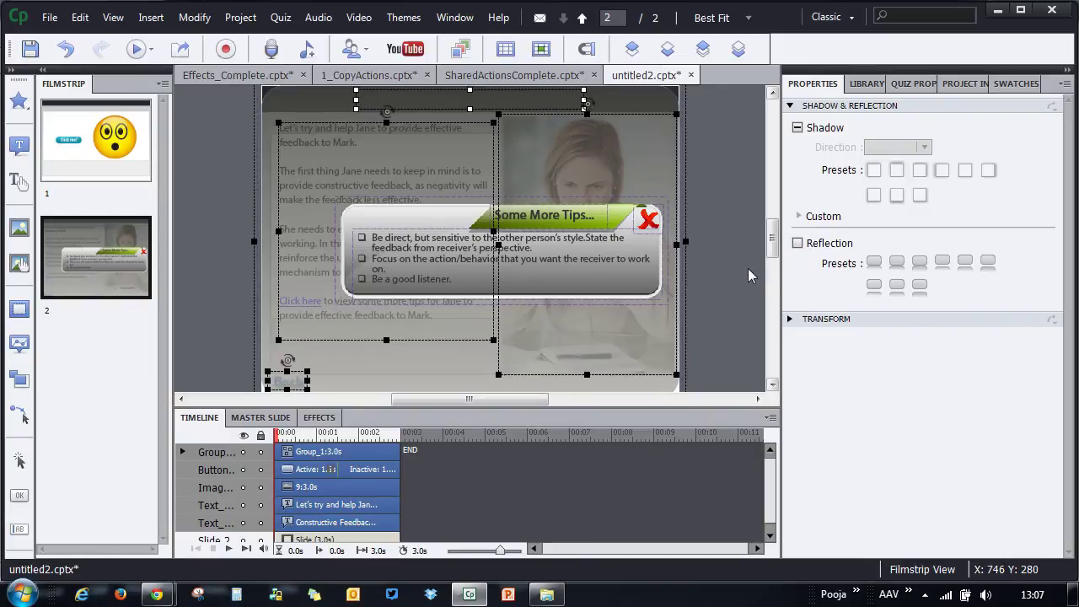
click(747, 268)
Check the advanced actions carried over to untitled2.cptx by viewing the HideLightbox action and its target
click(240, 17)
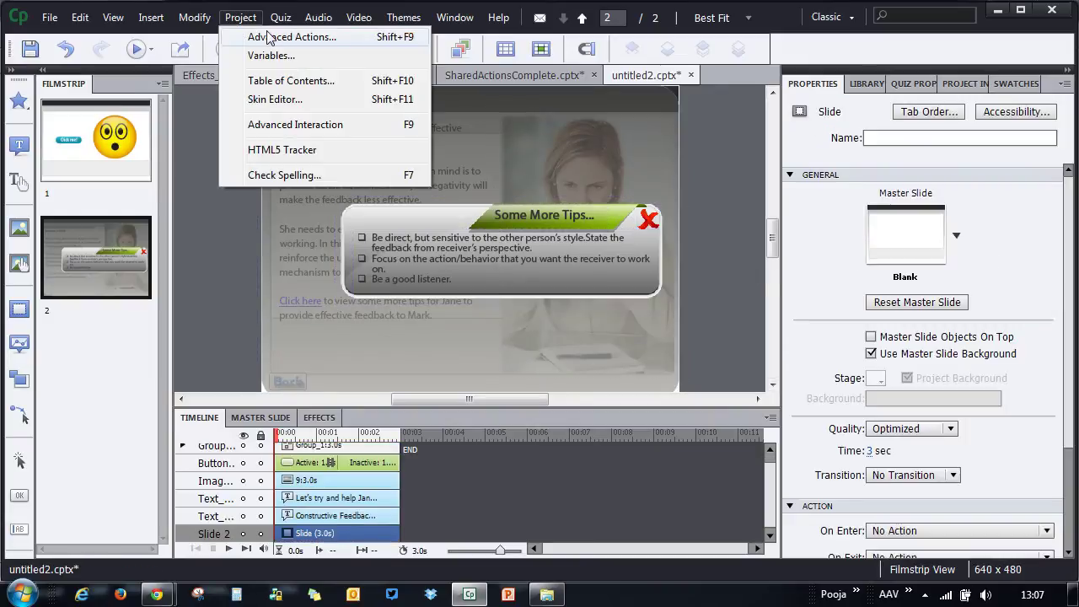
click(268, 37)
click(666, 89)
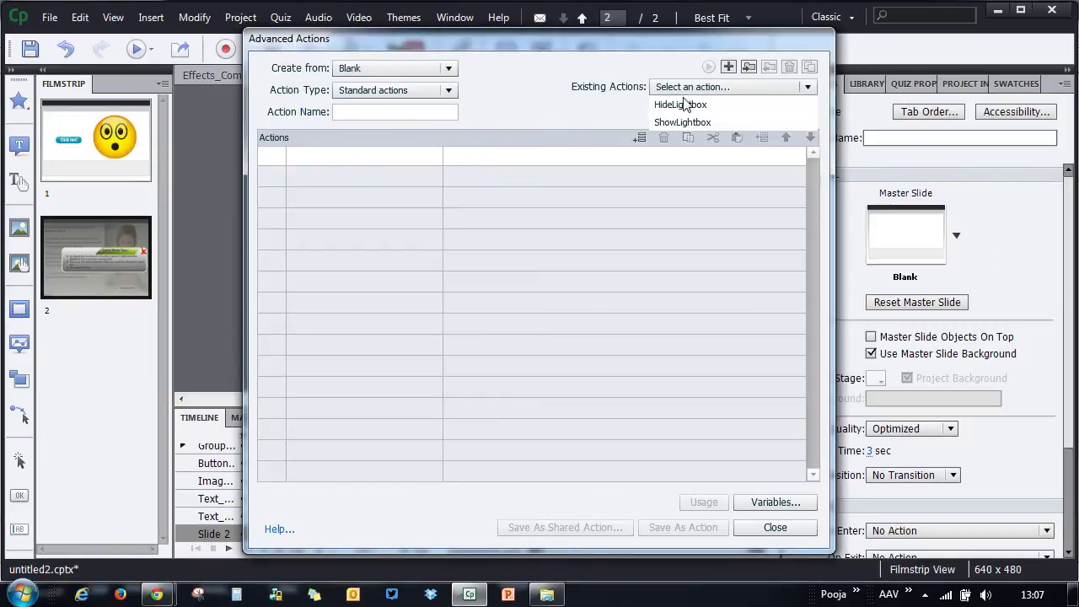
click(700, 104)
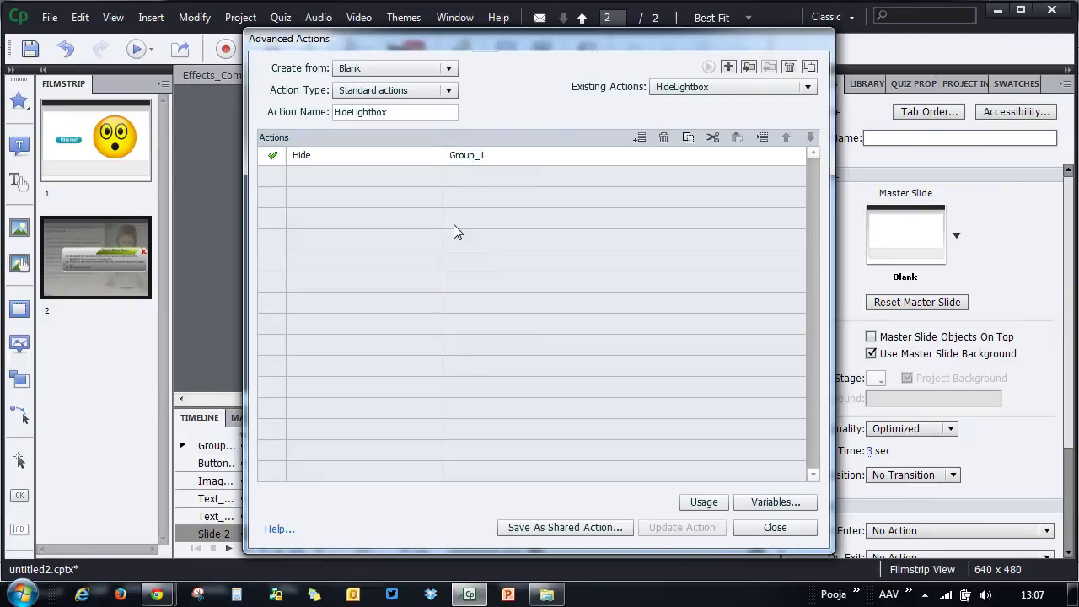
click(774, 527)
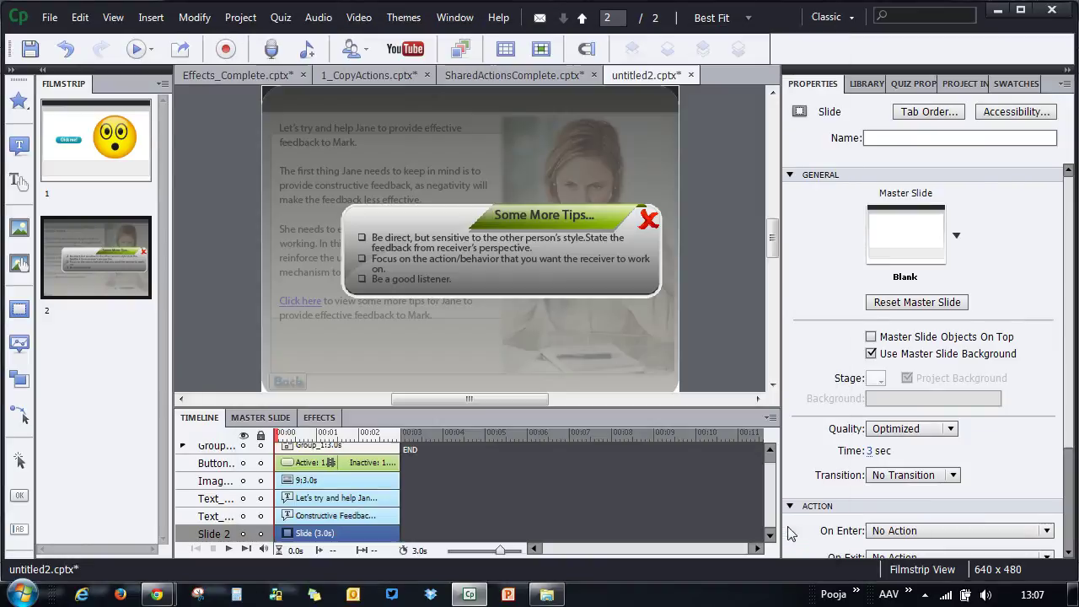
Switch to SharedActionsComplete.cptx and review the "Take your courses online" button's shared action, locating ClickRevealAction in the project library
click(481, 75)
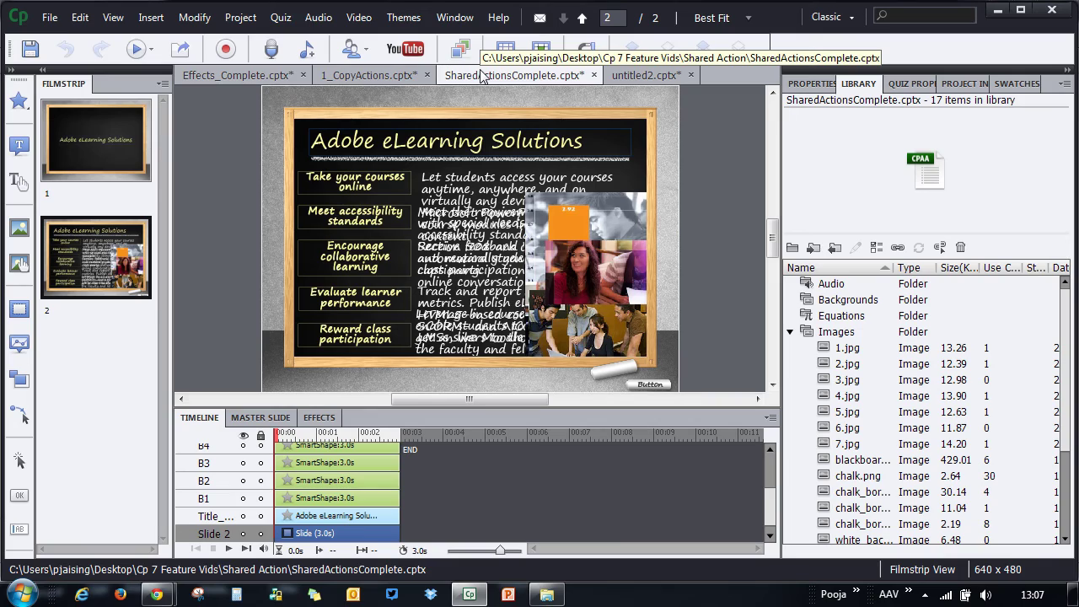
click(367, 187)
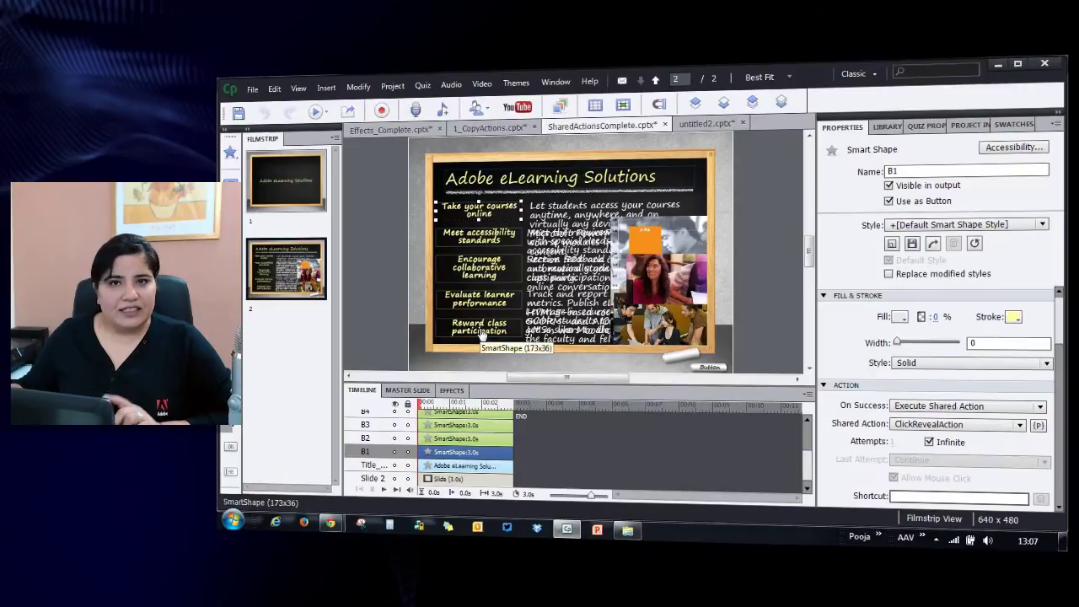
click(887, 127)
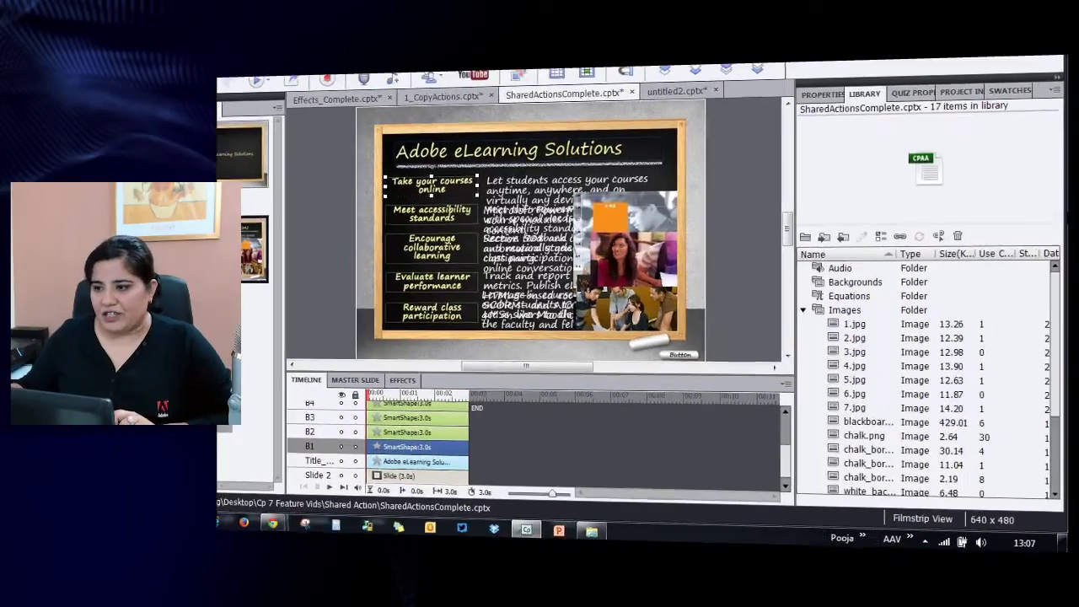
scroll(884, 472, down, 3)
click(884, 491)
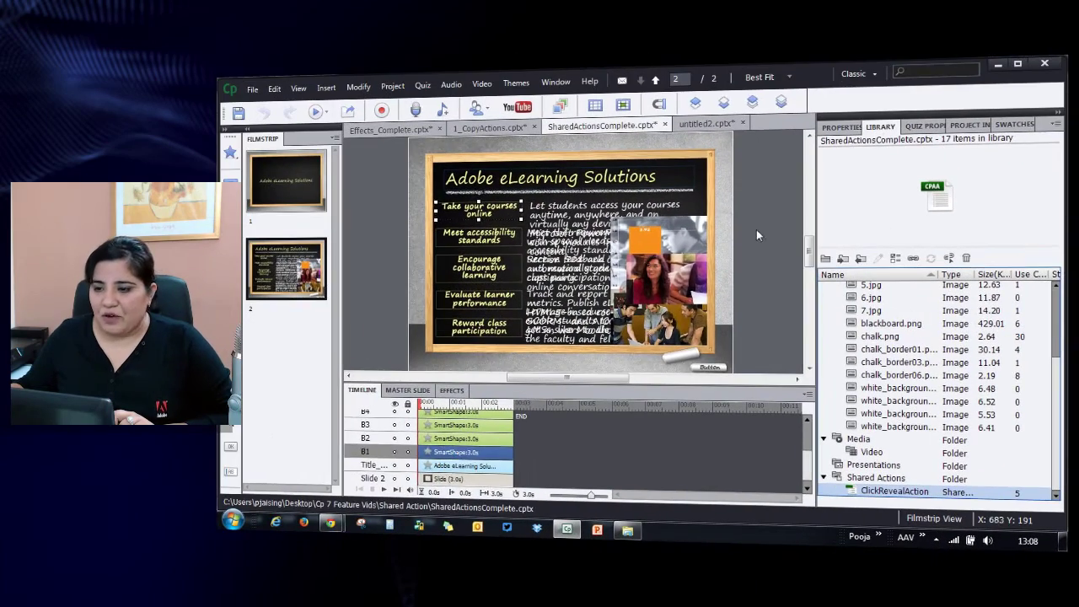
Copy slide 2 of SharedActionsComplete.cptx and paste it after slide 2 in untitled2.cptx
right_click(251, 248)
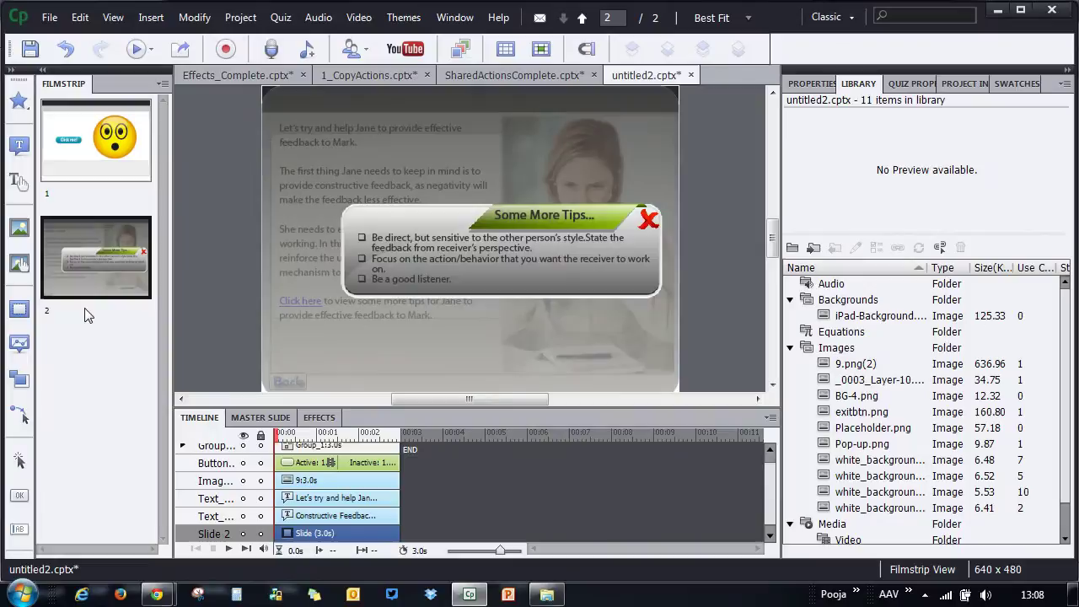
key(ctrl+v)
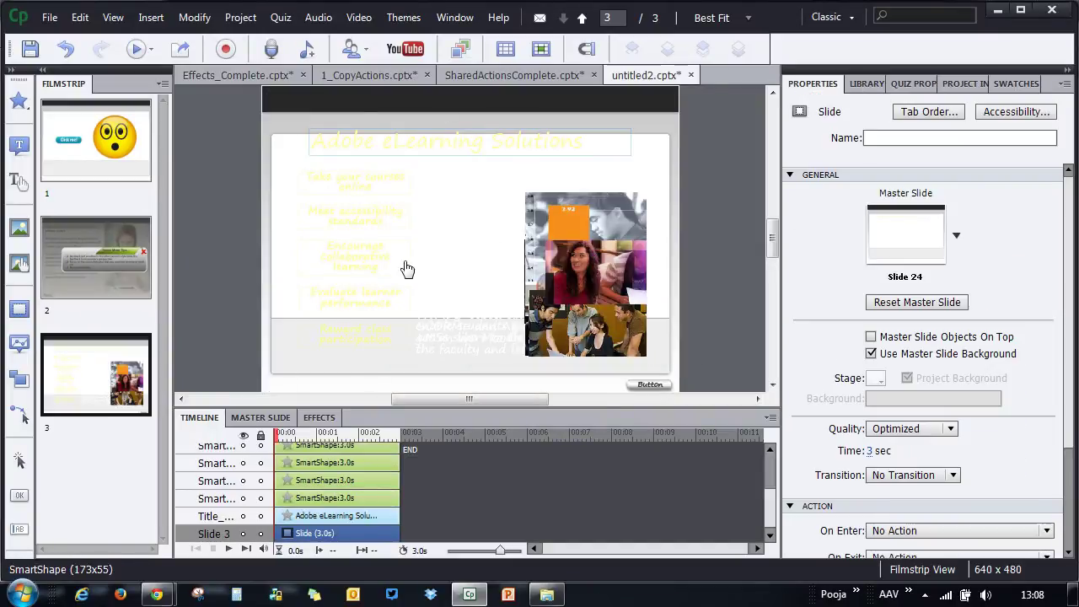
Apply the iPad theme to untitled2.cptx and accept the theme change
click(462, 52)
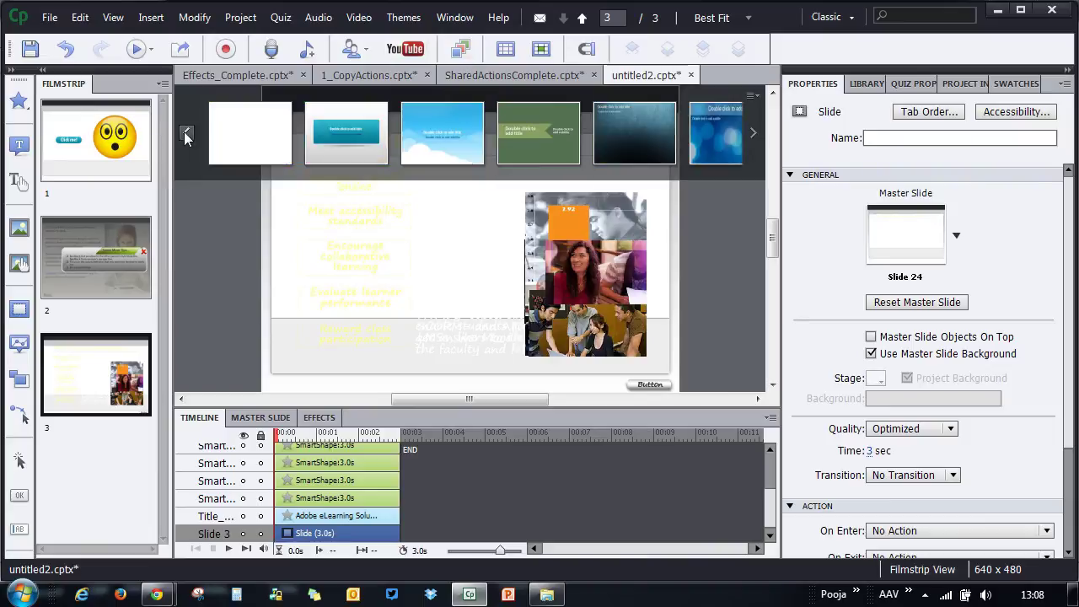
click(650, 137)
click(625, 332)
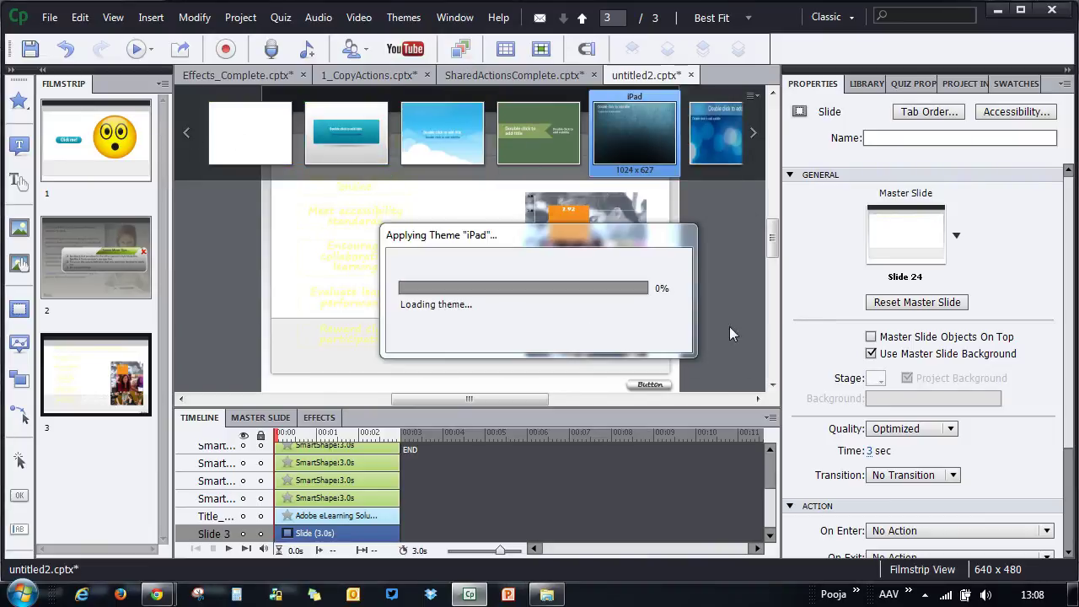
click(723, 253)
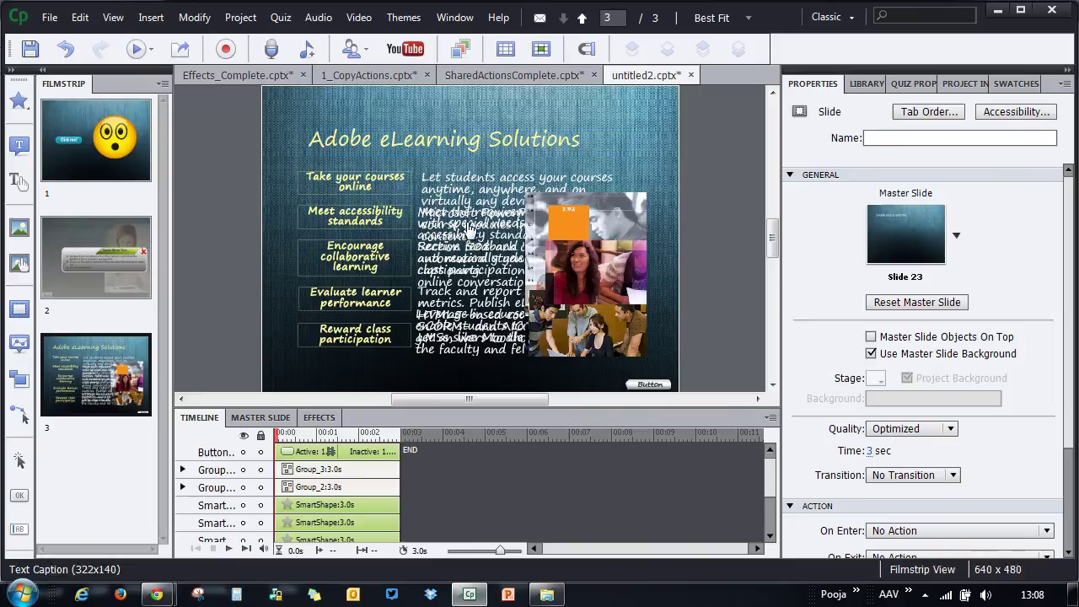
Check the library for the ClickRevealAction shared action, and preview the project from slide 3 to test its text buttons
click(865, 83)
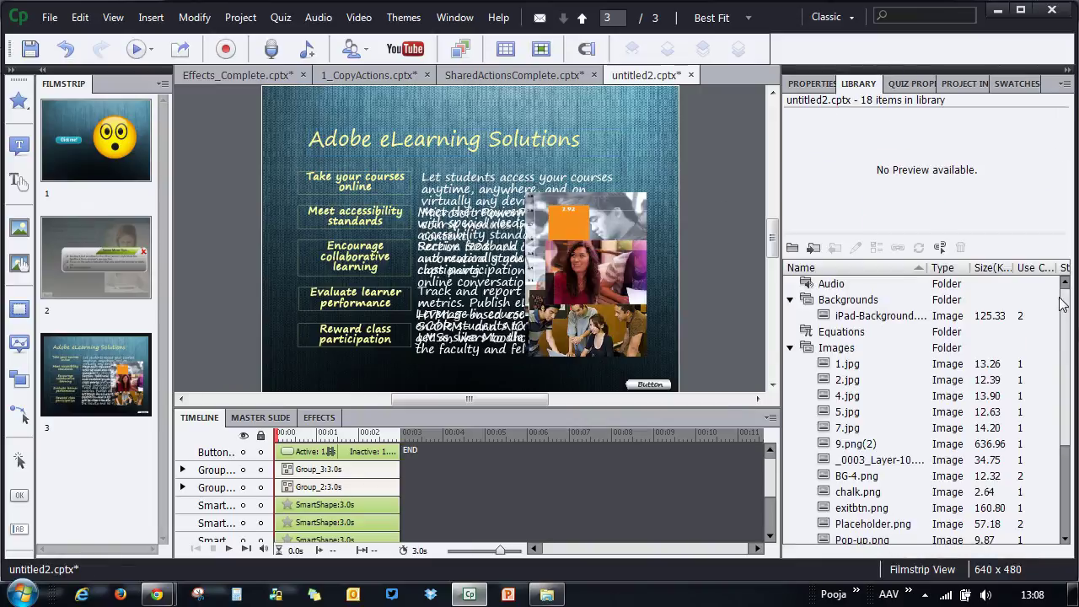
scroll(1066, 516, down, 4)
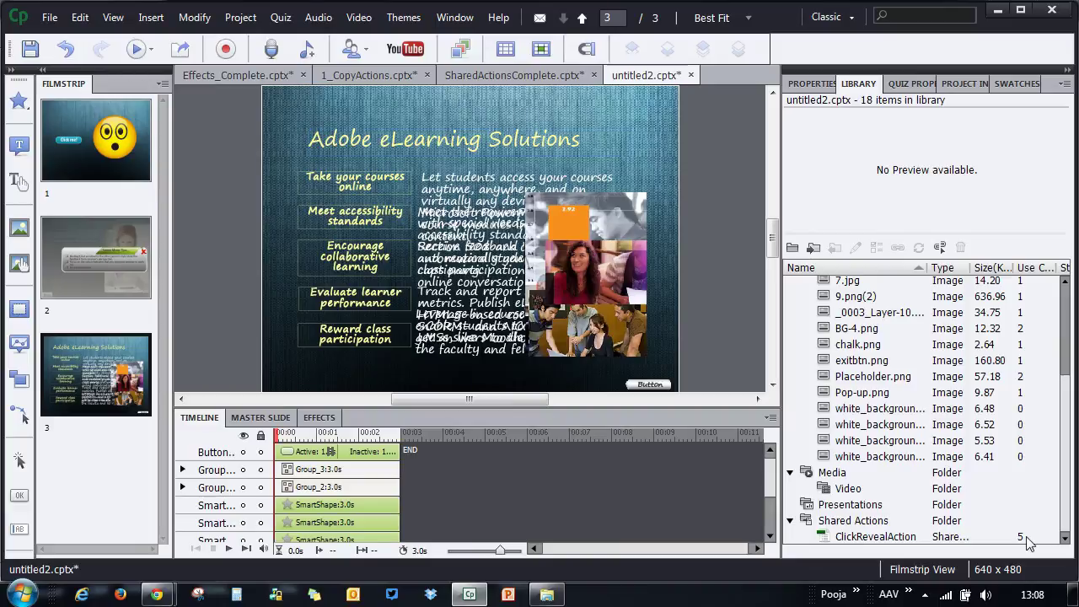
click(140, 49)
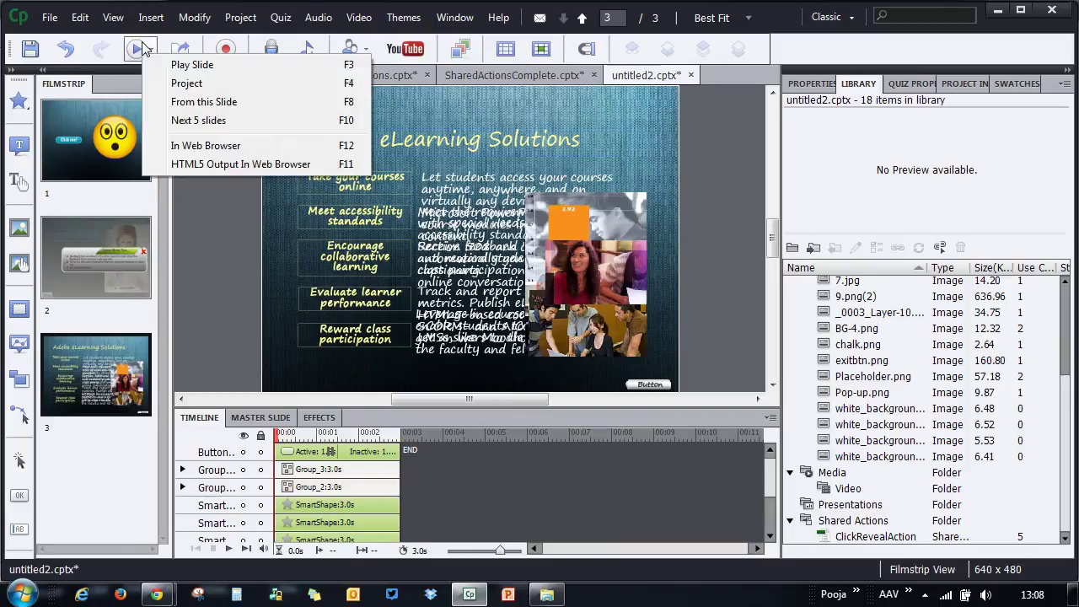
click(218, 102)
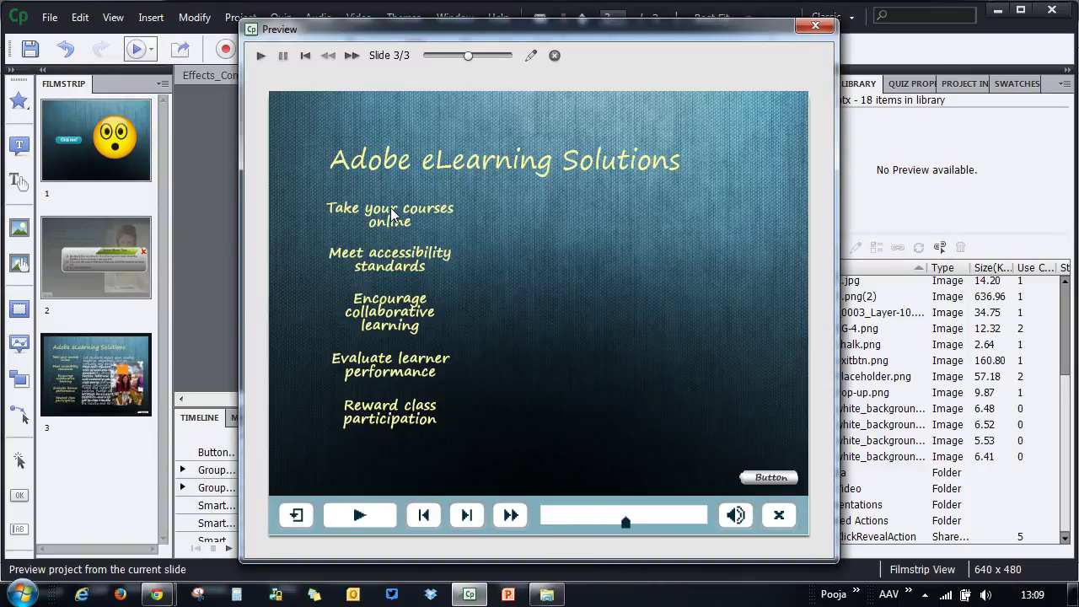
click(392, 213)
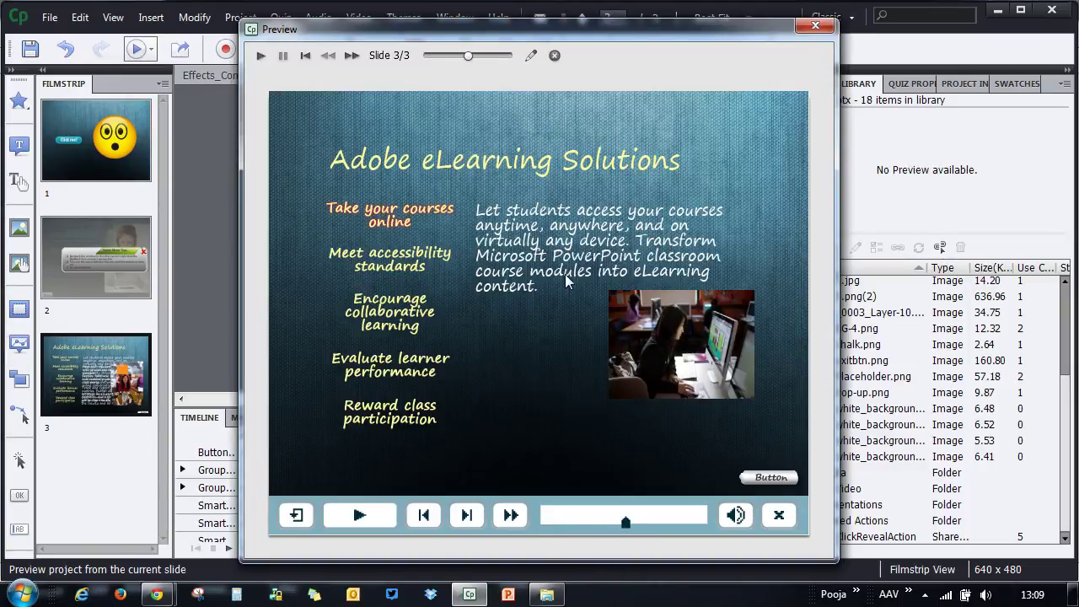
click(413, 250)
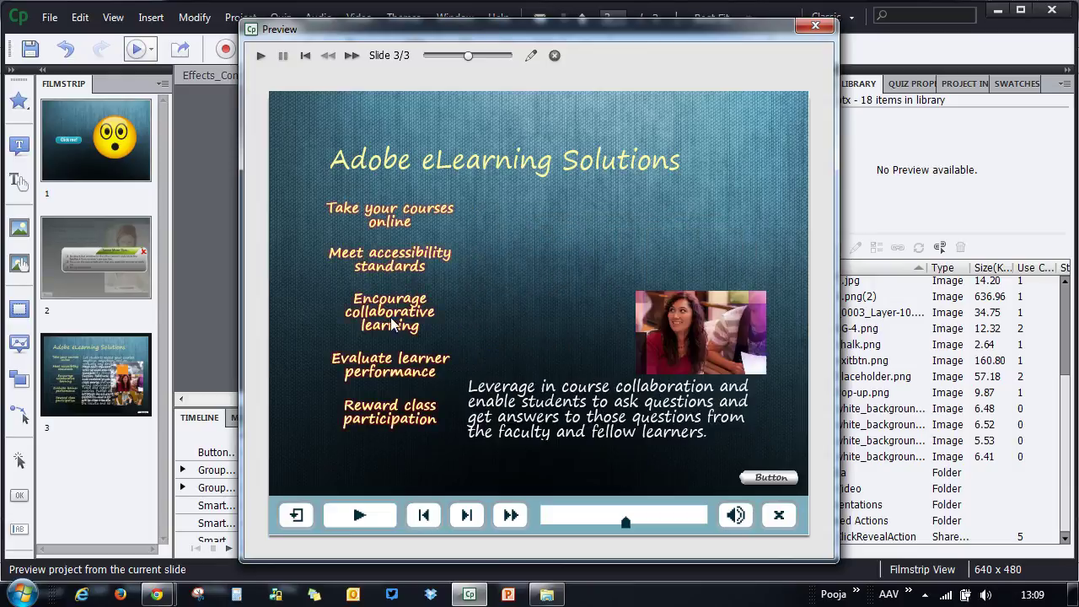
mouse_move(391, 284)
mouse_move(391, 226)
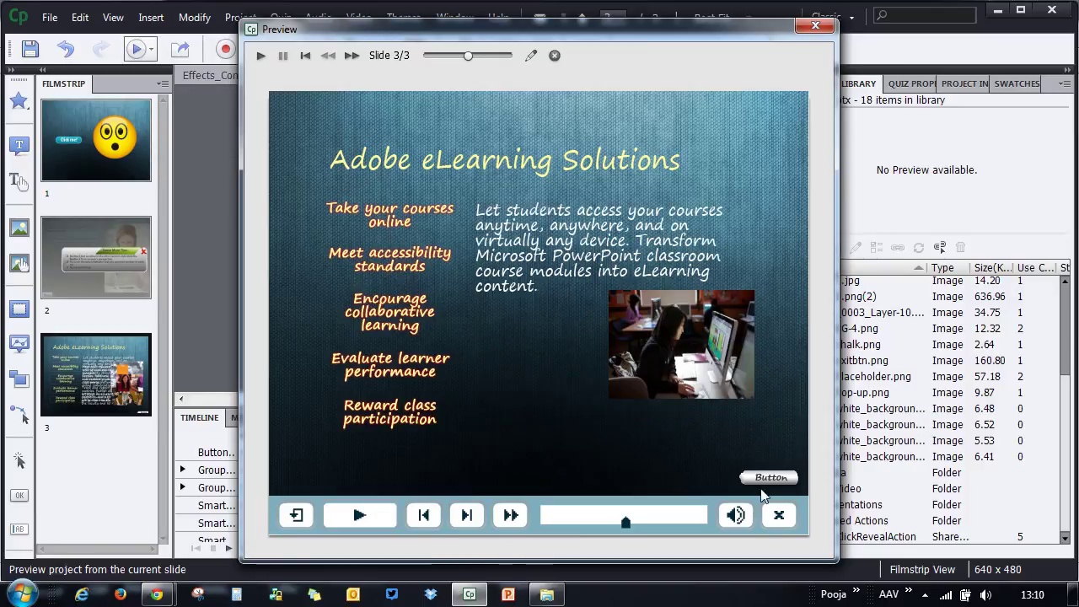